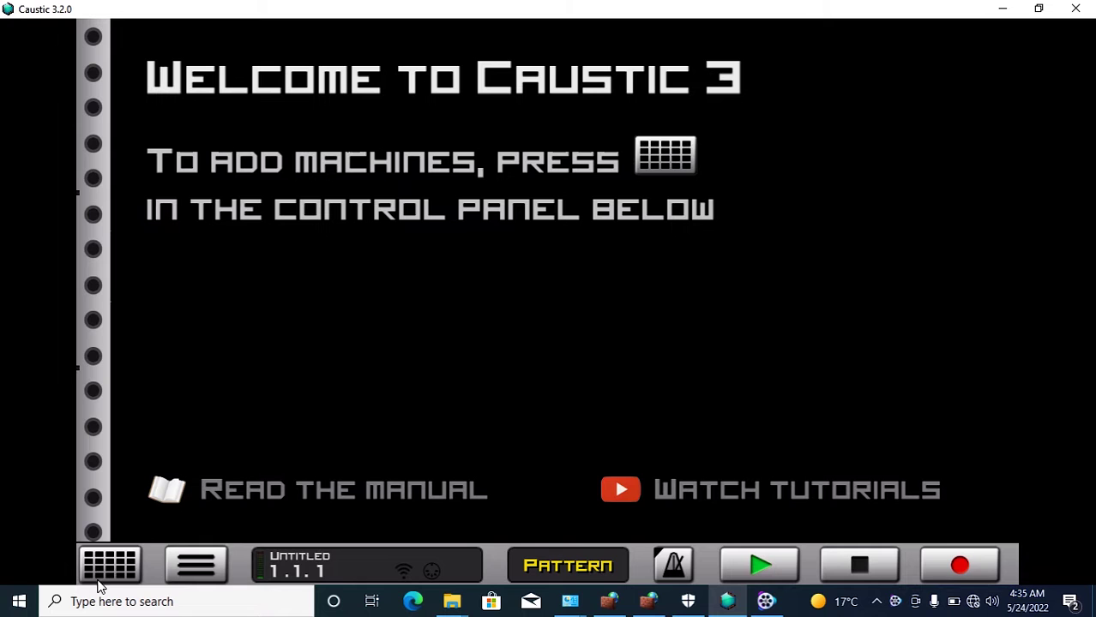
# Add a BeatBox drum machine to rack slot 1
pyautogui.click(124, 566)
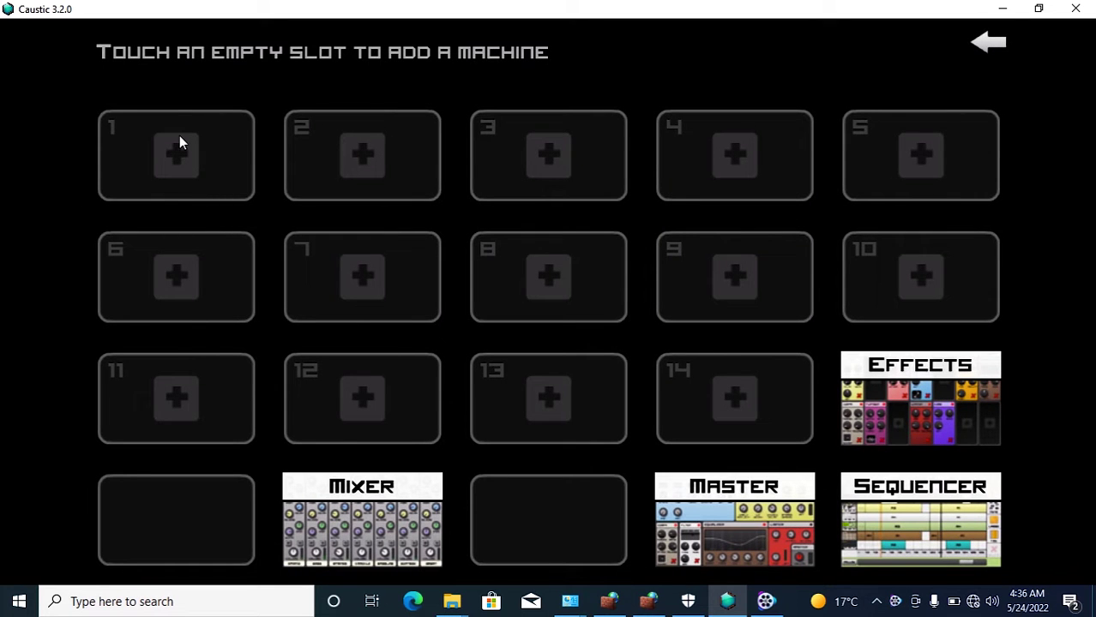
pyautogui.click(180, 139)
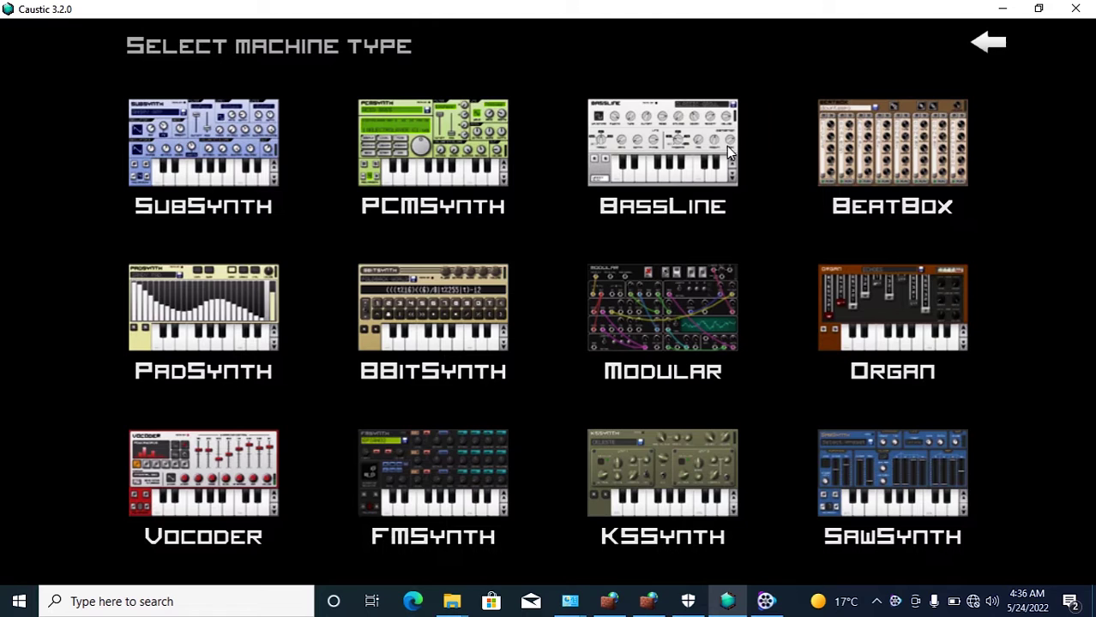
pyautogui.click(883, 150)
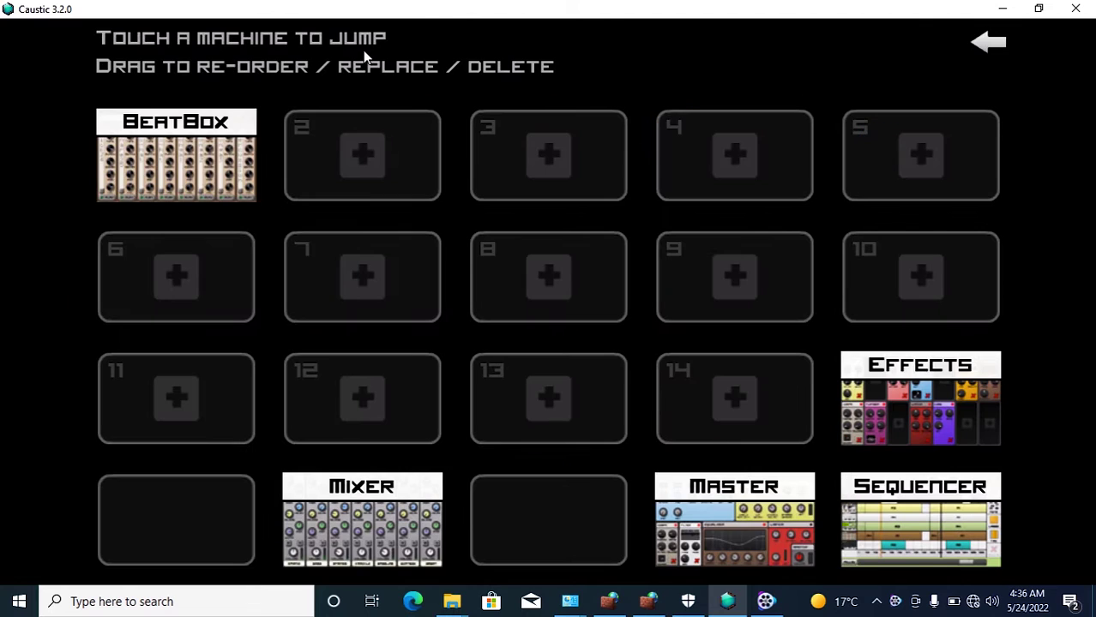
# Load the 606 kit into the BeatBox from its panel
pyautogui.click(205, 150)
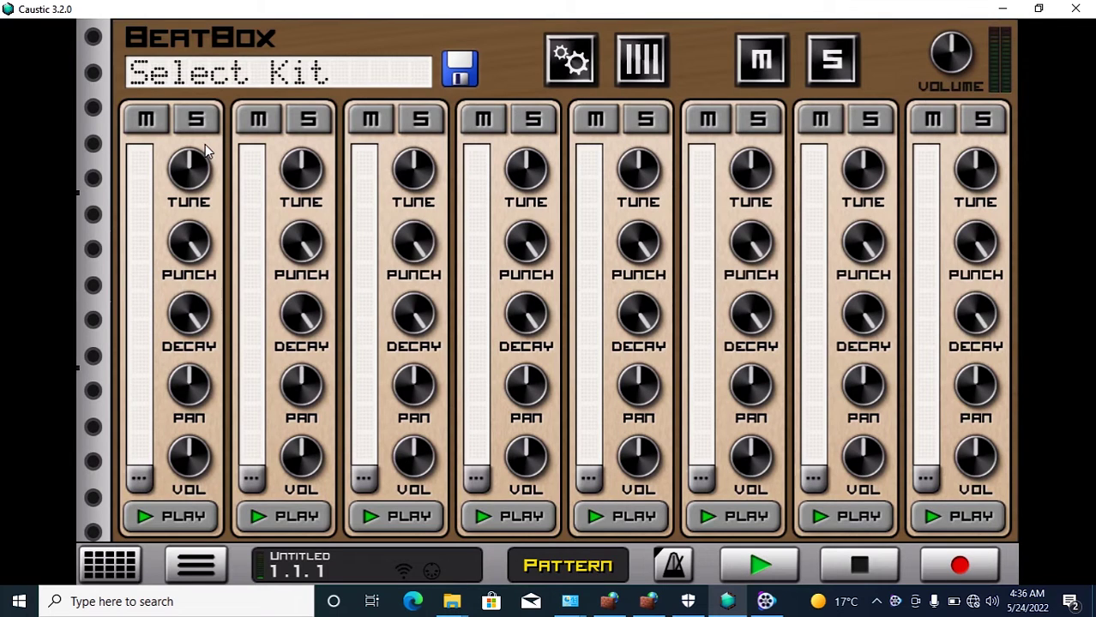
pyautogui.click(196, 73)
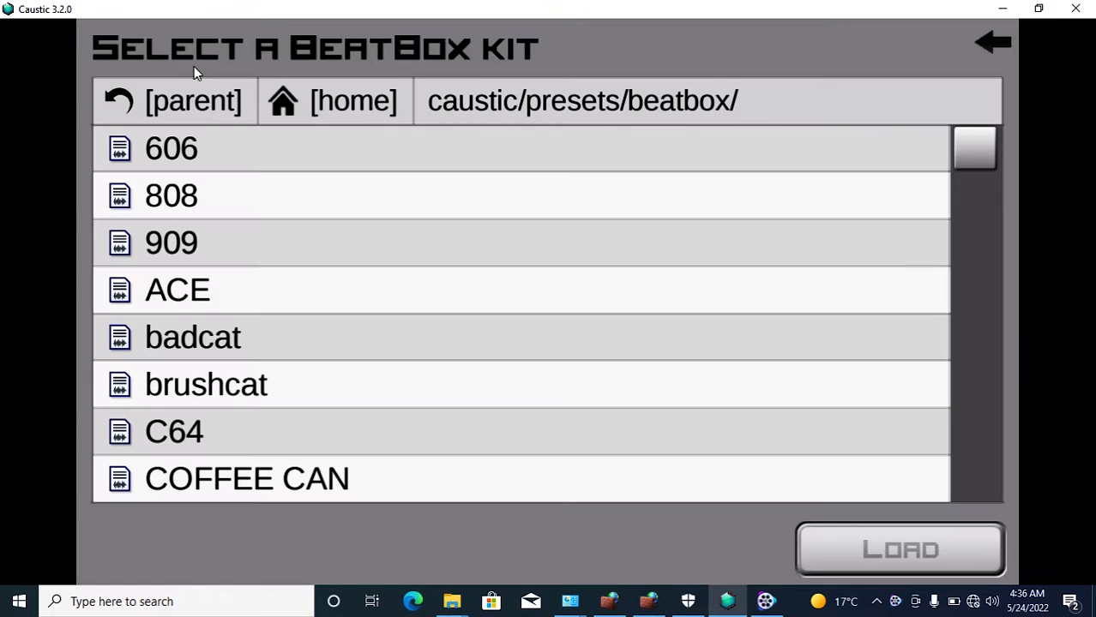
pyautogui.click(315, 153)
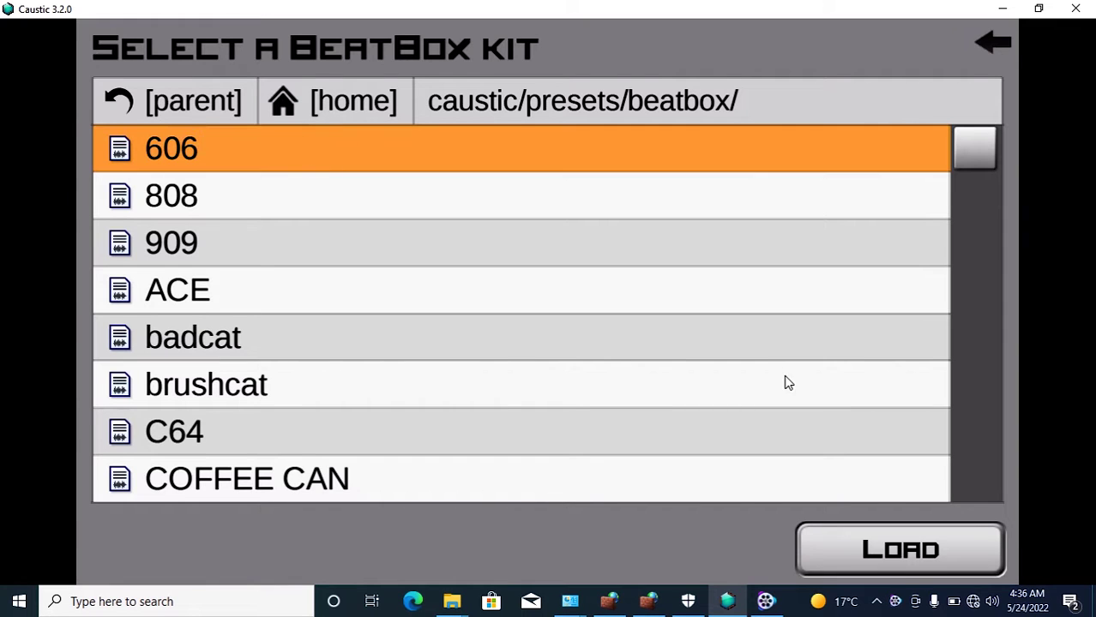
pyautogui.click(872, 550)
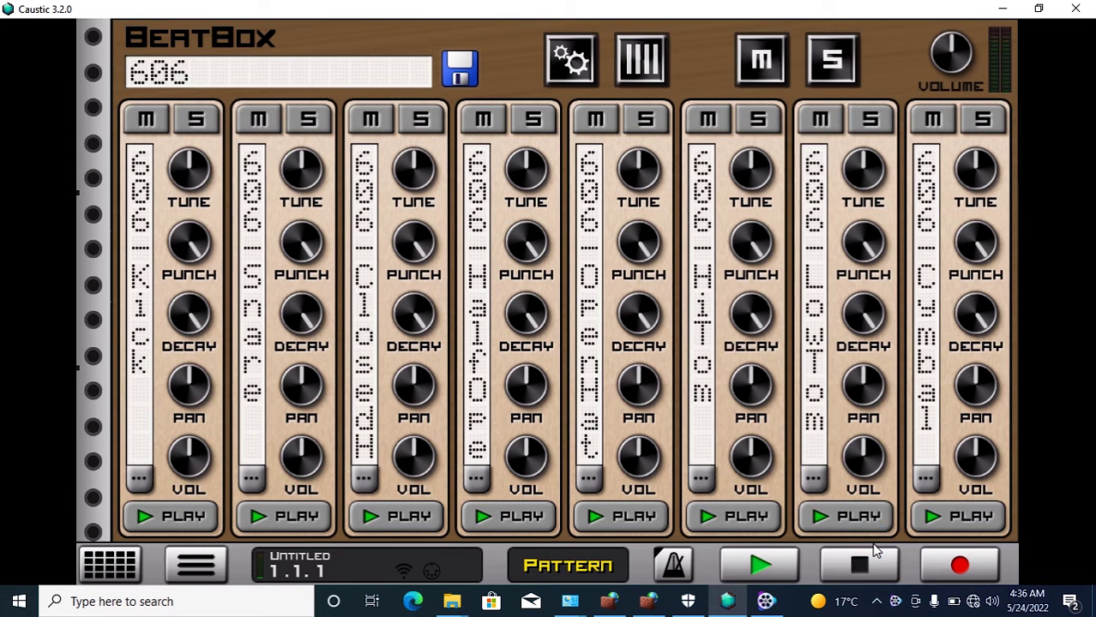
# Place kick hits on steps 1, 4, 9 and 12 and snare hits on steps 7 and 15
pyautogui.moveTo(93, 257); pyautogui.dragTo(88, 103)
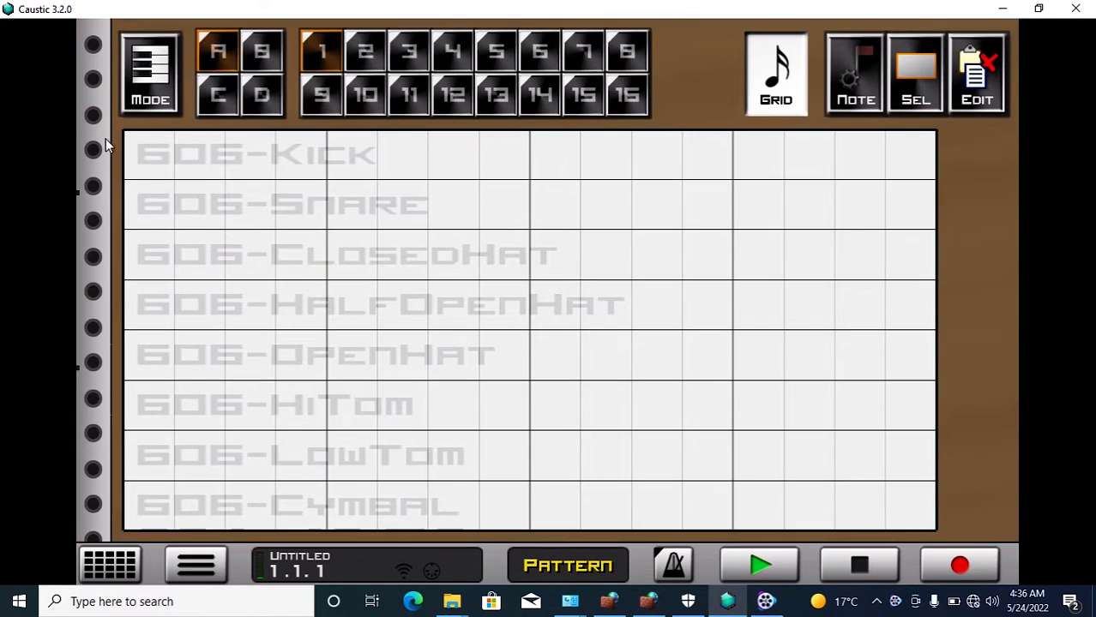
pyautogui.click(146, 172)
pyautogui.click(287, 159)
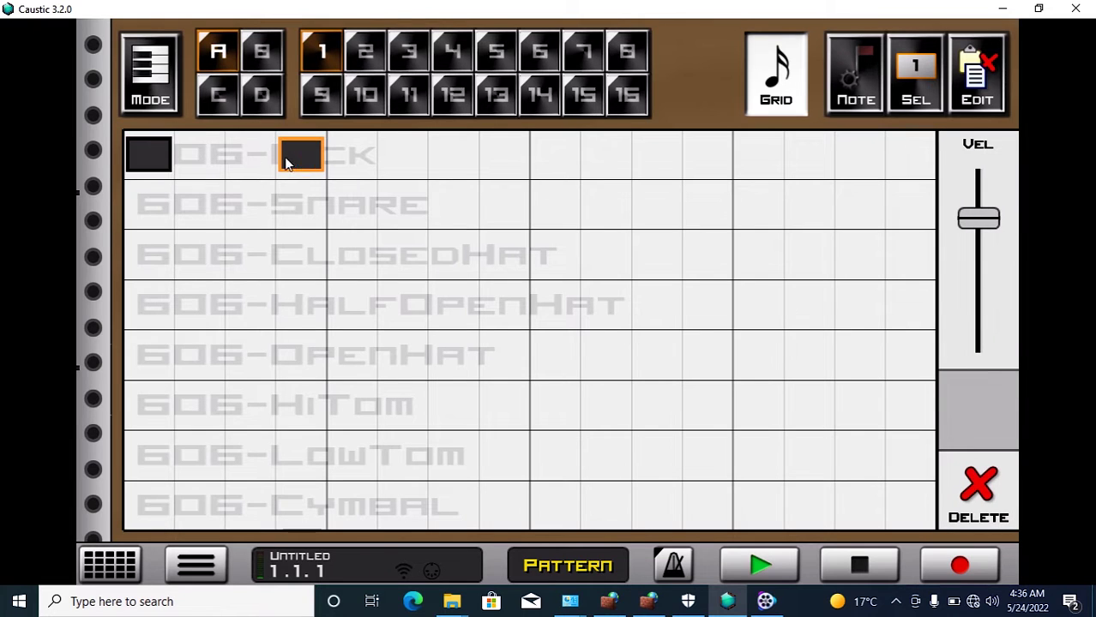
pyautogui.click(506, 156)
pyautogui.moveTo(508, 155); pyautogui.dragTo(558, 157)
pyautogui.click(728, 159)
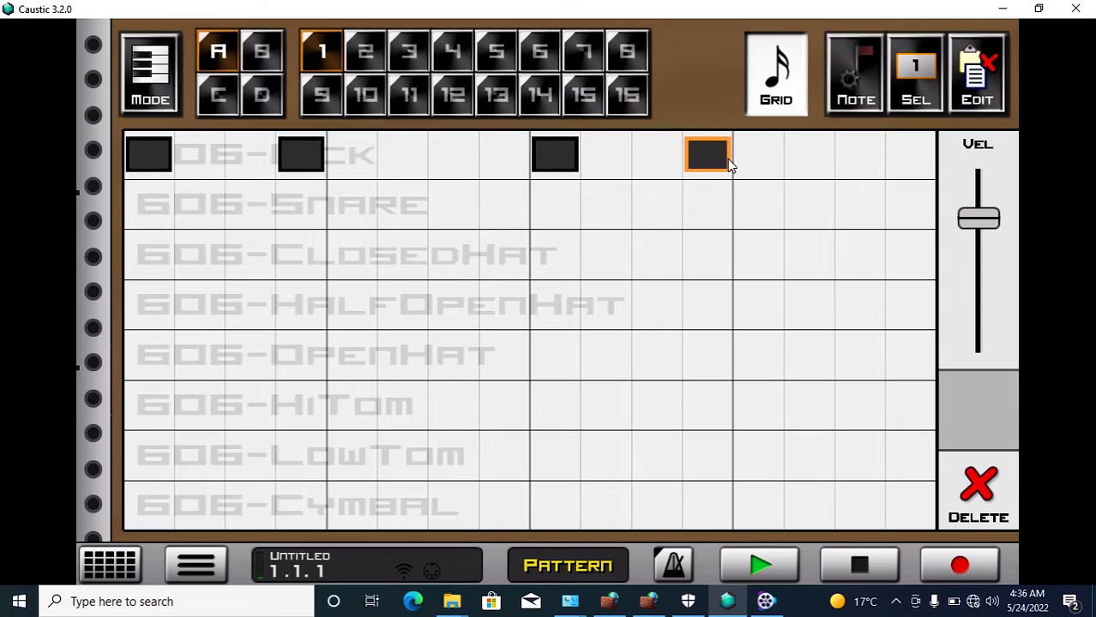
pyautogui.click(455, 208)
pyautogui.click(852, 204)
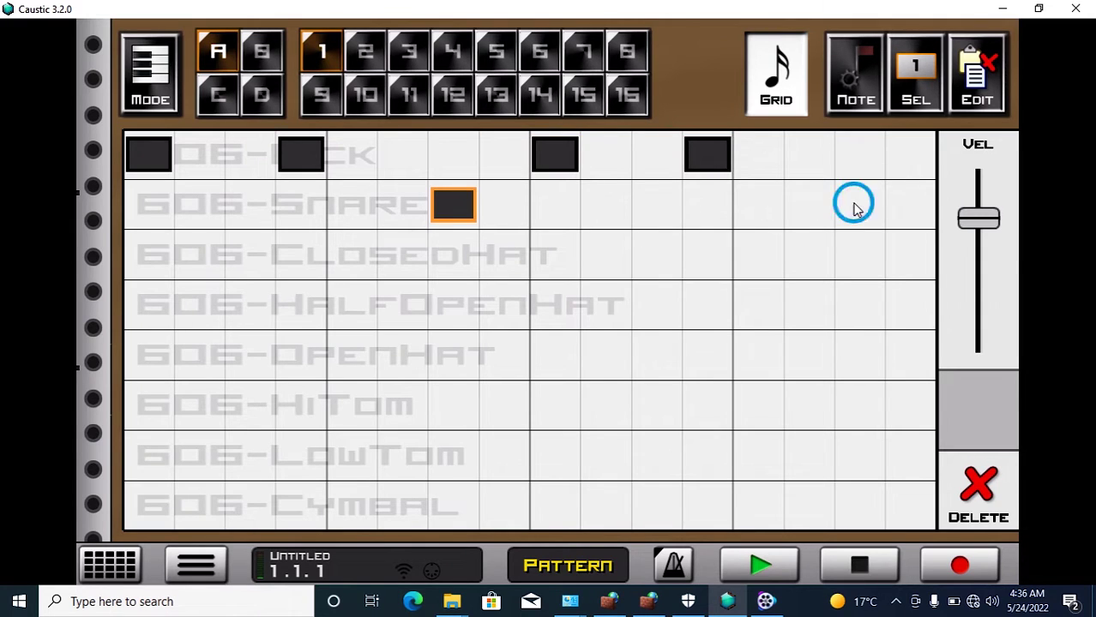
# Add closed-hat hits on steps 1, 4, 7, 9, 12, 15 and high-tom hits on 7 and 15
pyautogui.click(160, 248)
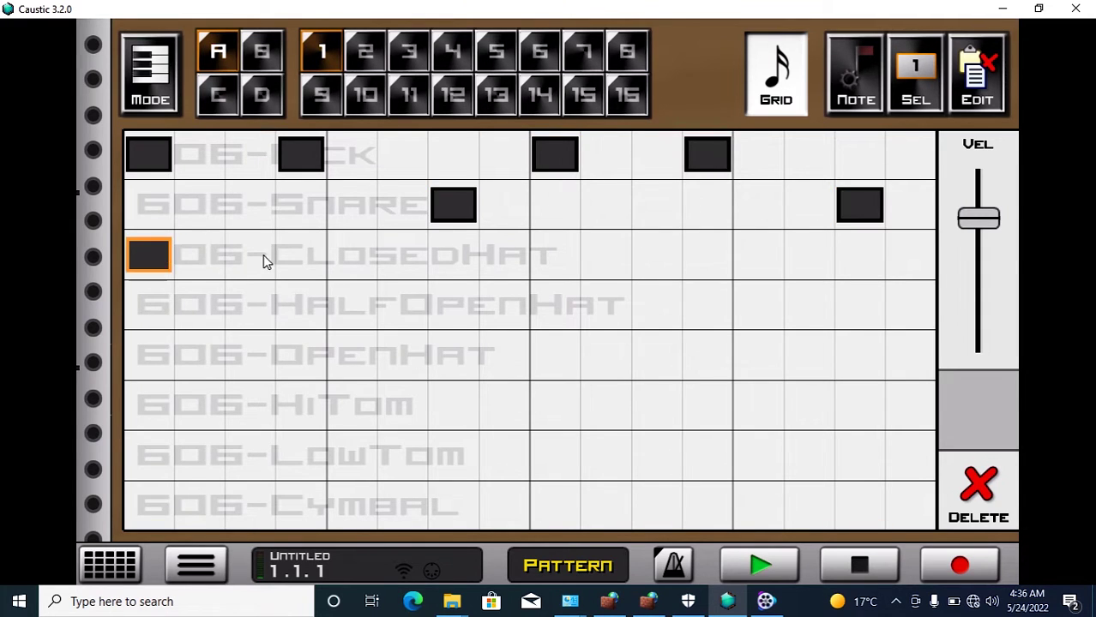
pyautogui.click(296, 255)
pyautogui.click(439, 255)
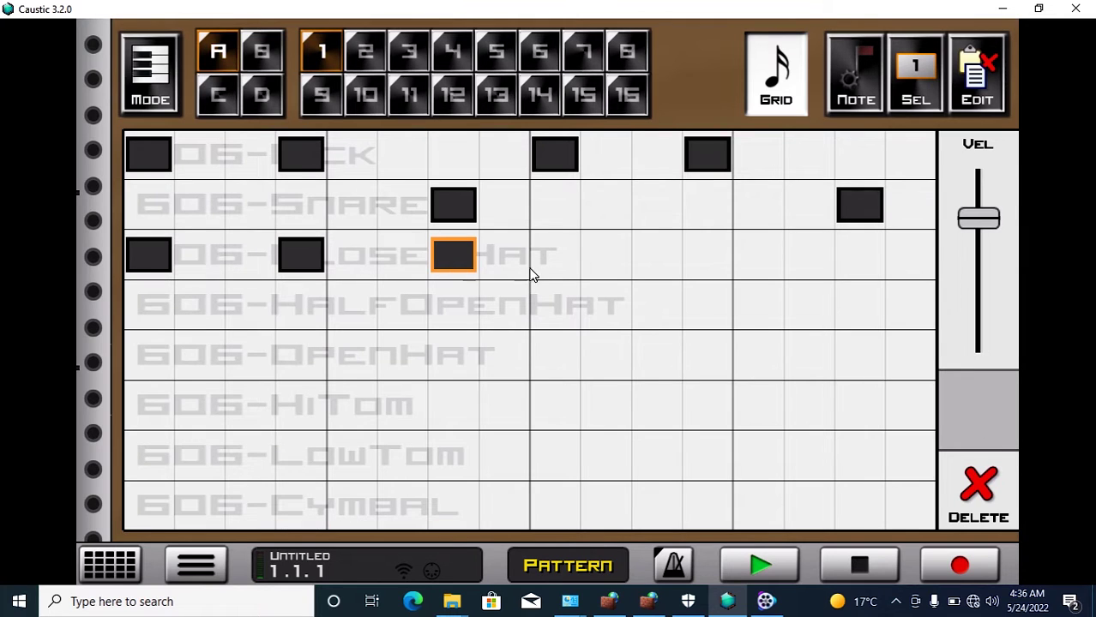
pyautogui.click(542, 263)
pyautogui.click(698, 259)
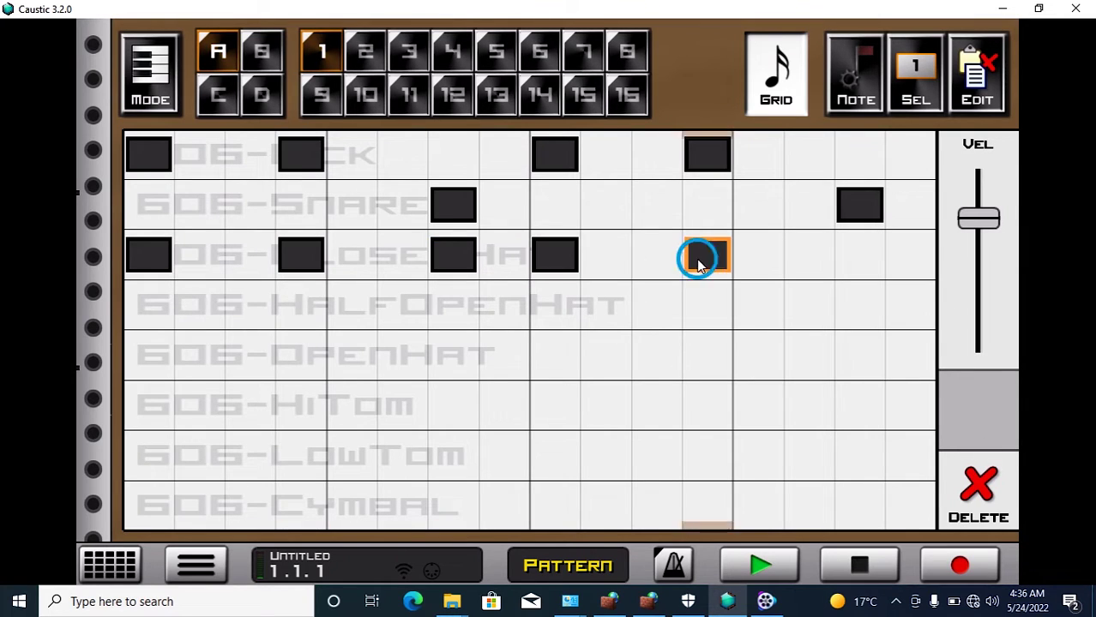
pyautogui.click(858, 258)
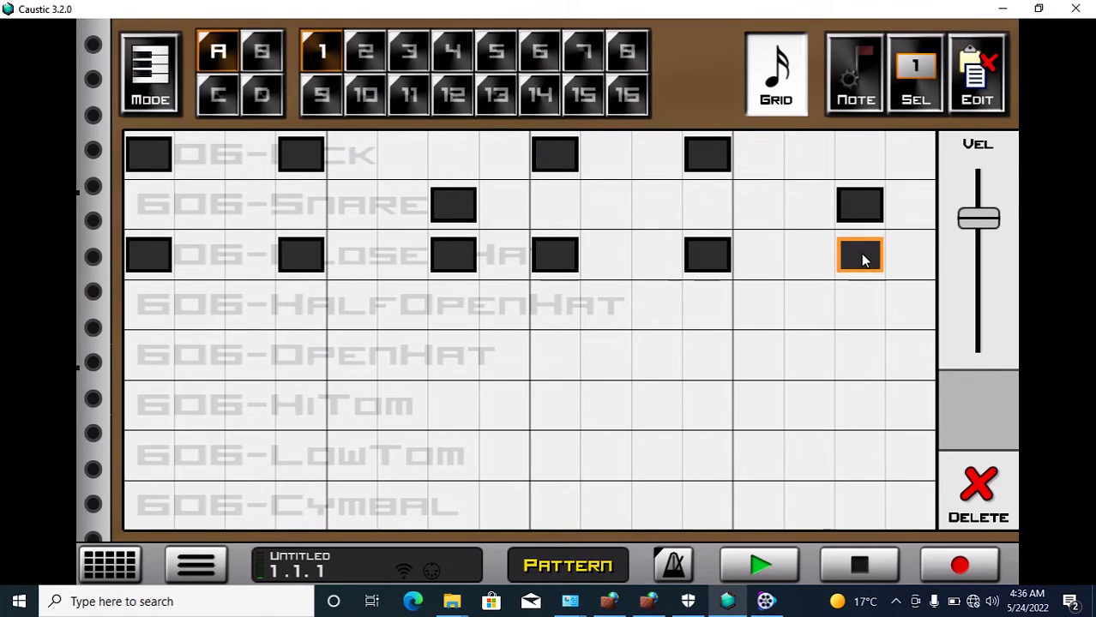
pyautogui.click(450, 404)
pyautogui.click(861, 405)
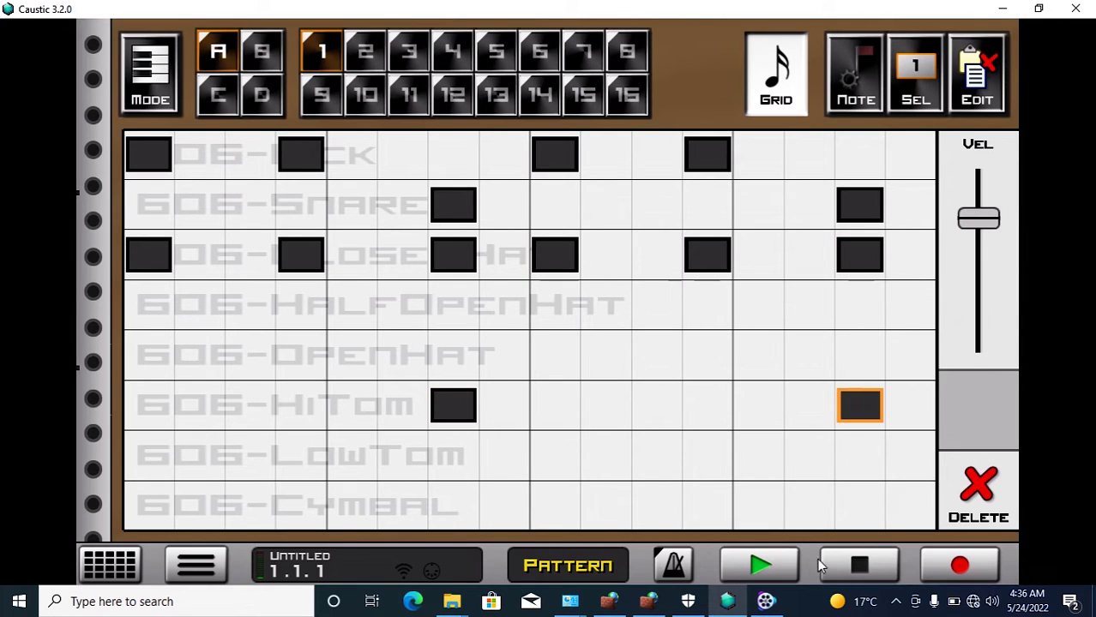
pyautogui.click(774, 567)
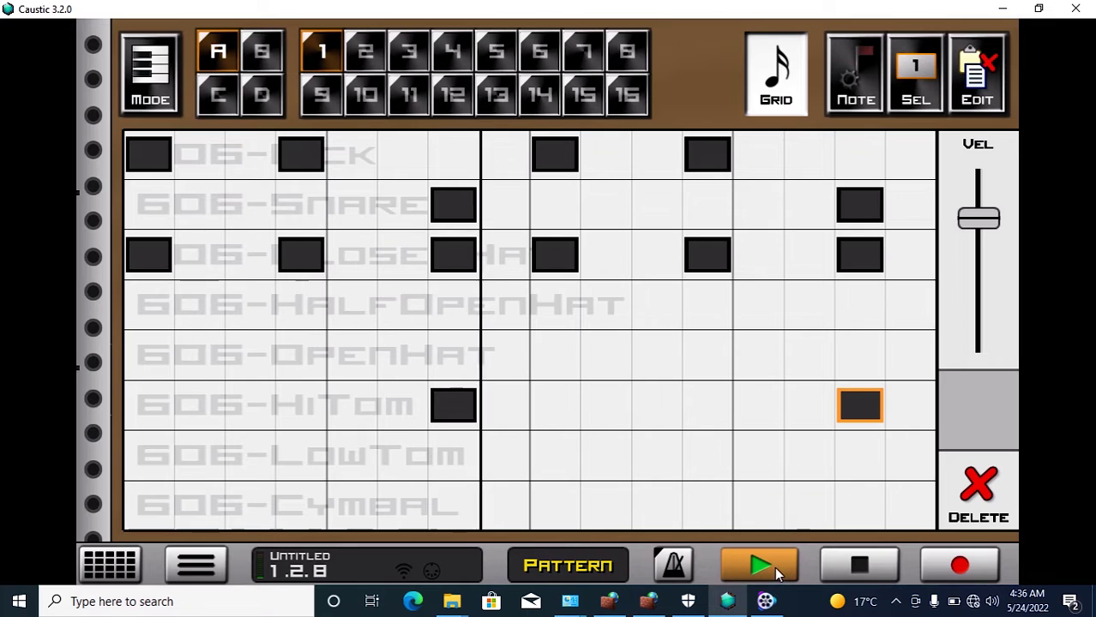
pyautogui.click(860, 567)
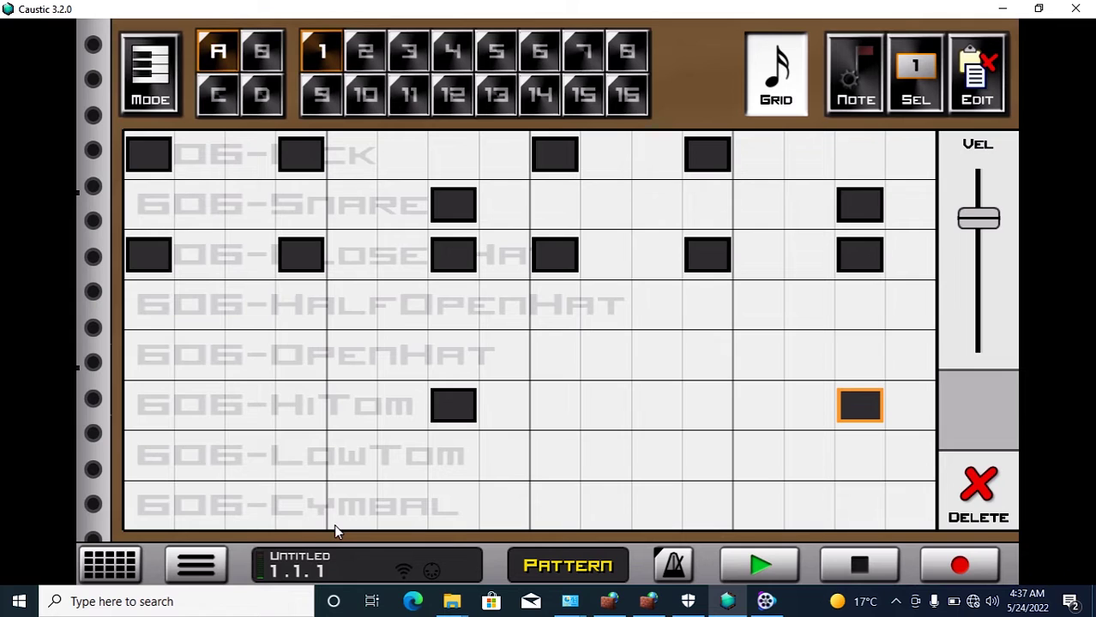
# Lower the song tempo from 120 to 100 BPM, then go back to the pattern editor
pyautogui.click(199, 565)
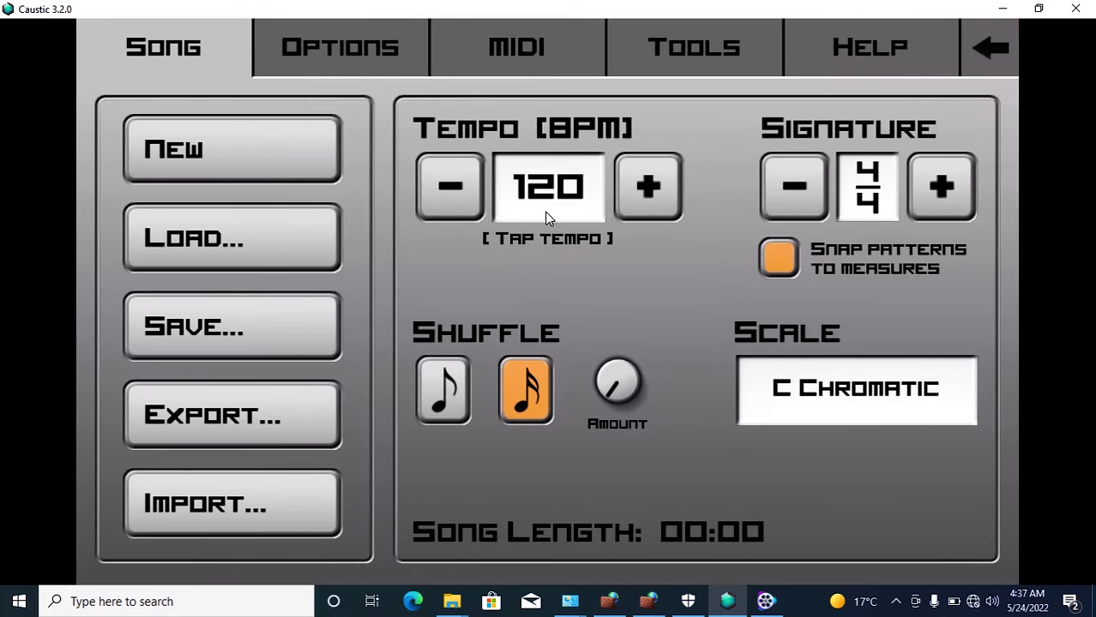
pyautogui.moveTo(457, 181); pyautogui.dragTo(457, 181)
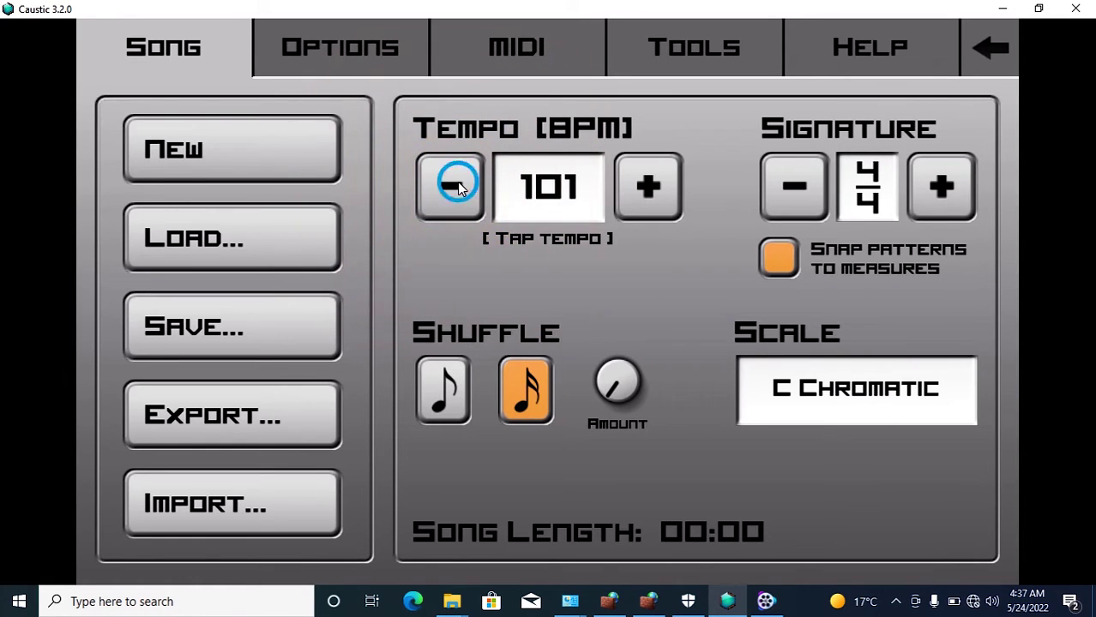
pyautogui.click(457, 182)
pyautogui.click(988, 69)
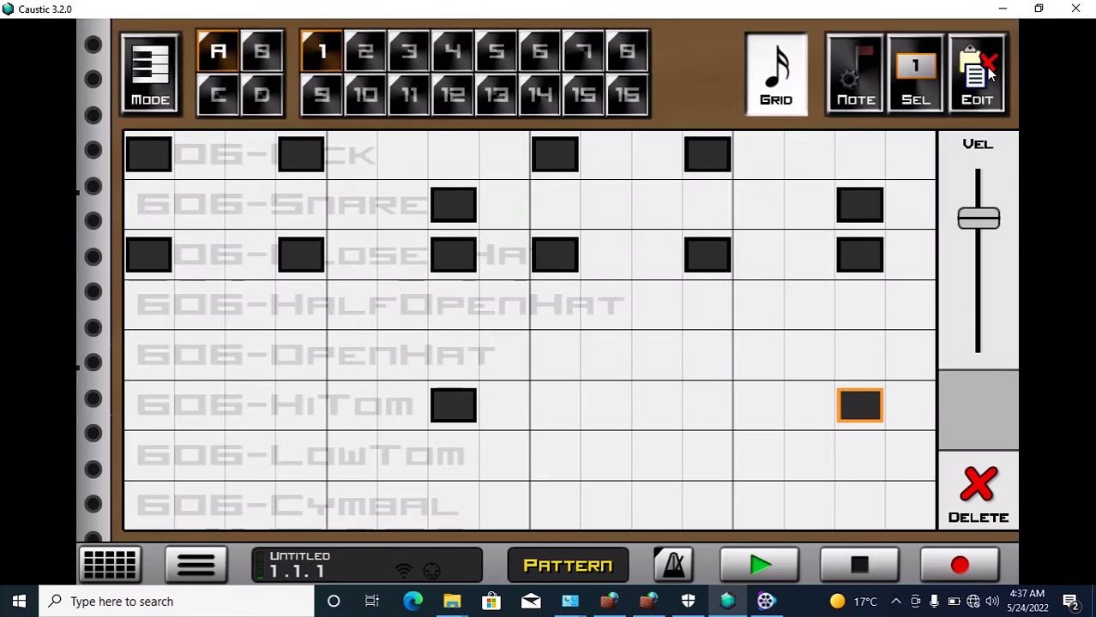
# Preview the pattern at 100 BPM, then bring up the Save Song As naming screen
pyautogui.click(731, 572)
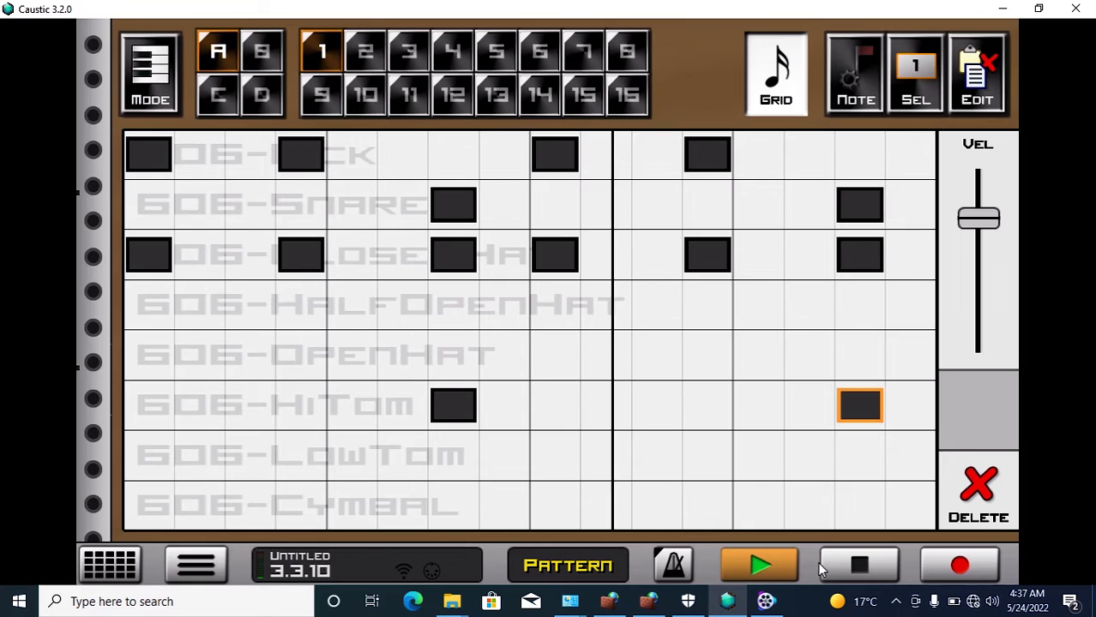
pyautogui.click(849, 561)
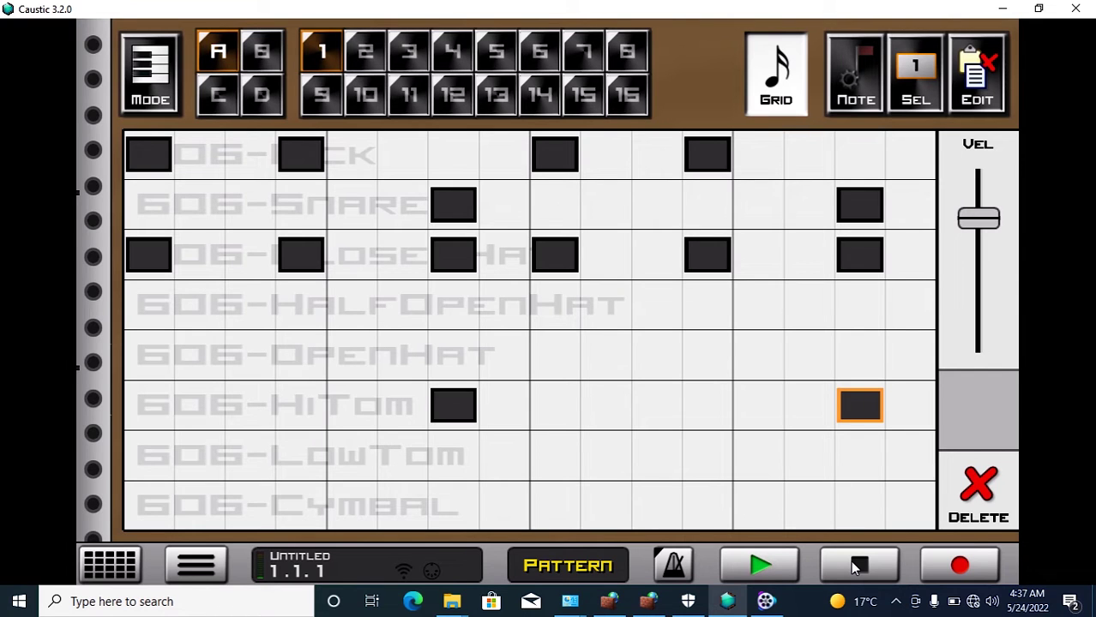
pyautogui.click(194, 565)
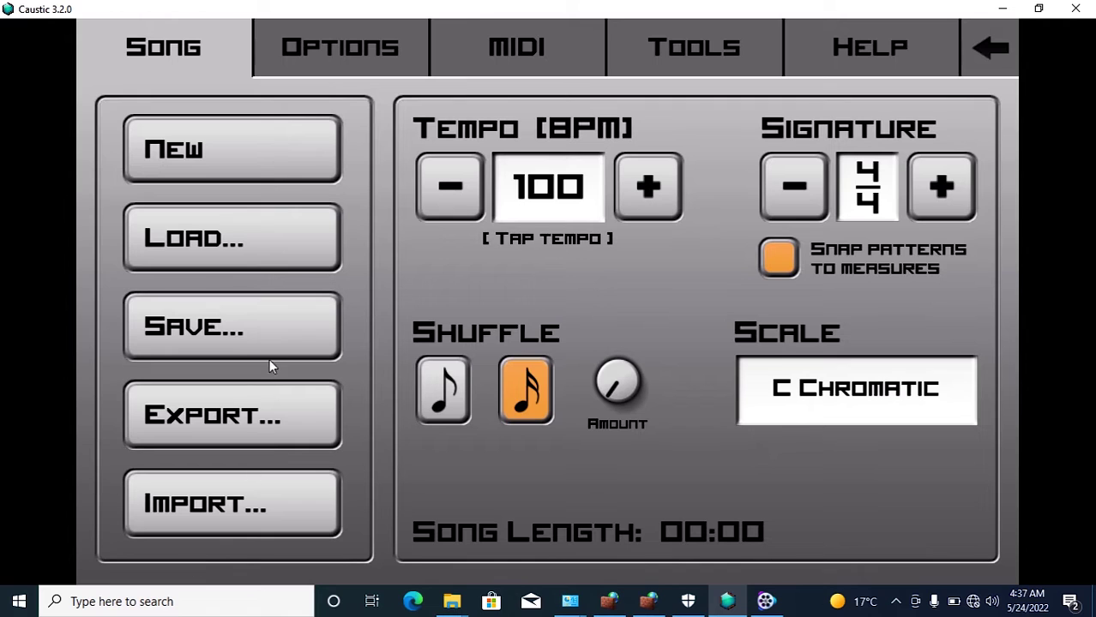
pyautogui.click(231, 327)
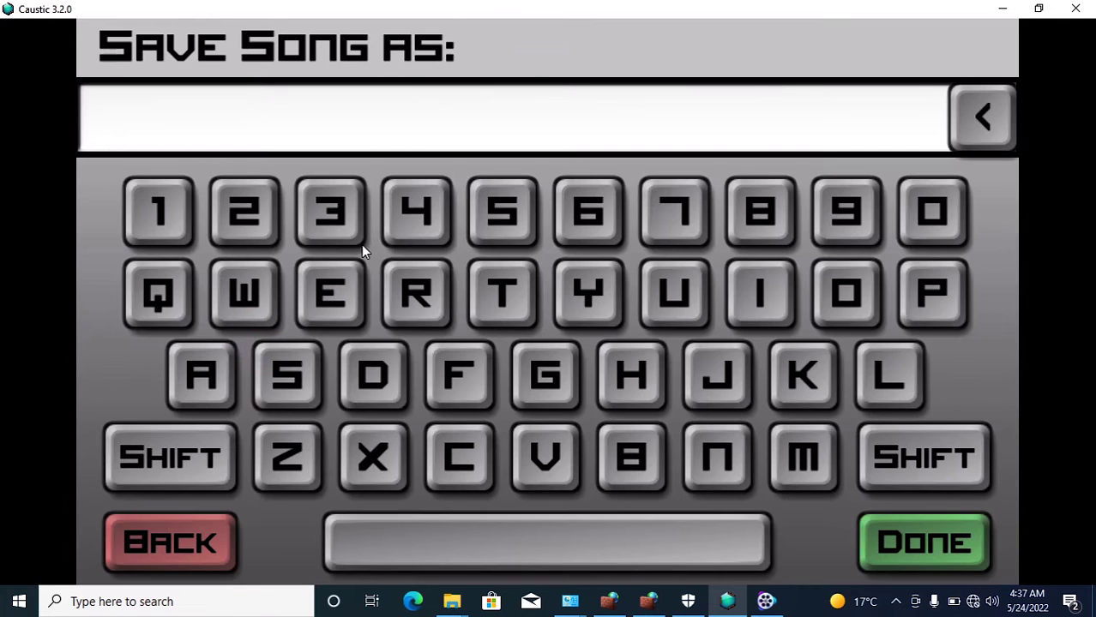
# Save the song under the name 'Er'
pyautogui.click(339, 296)
pyautogui.click(416, 296)
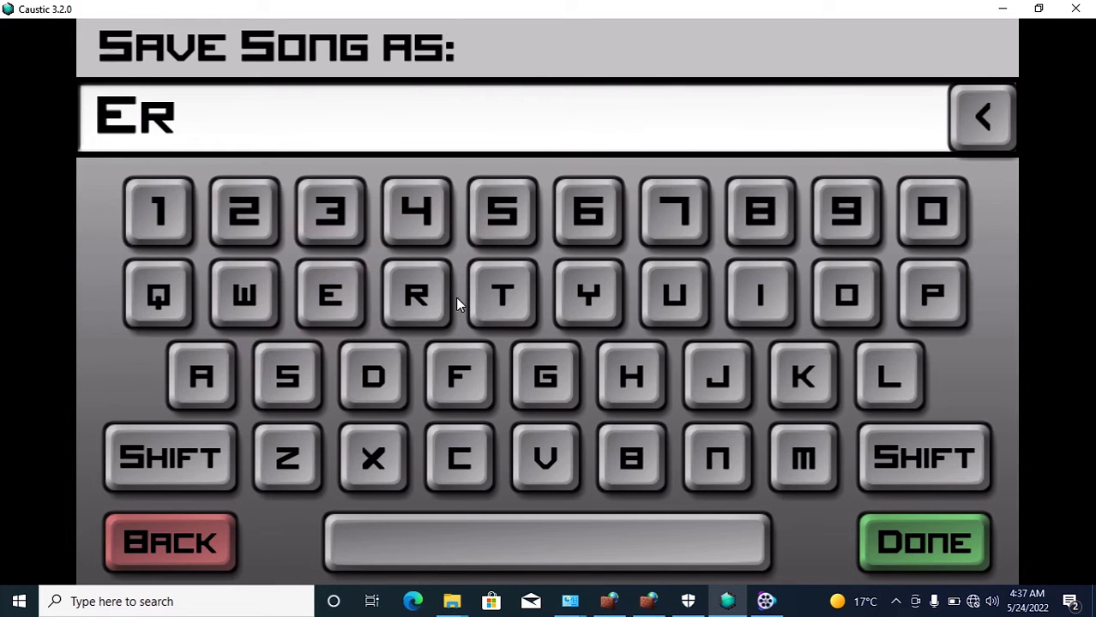
pyautogui.click(910, 540)
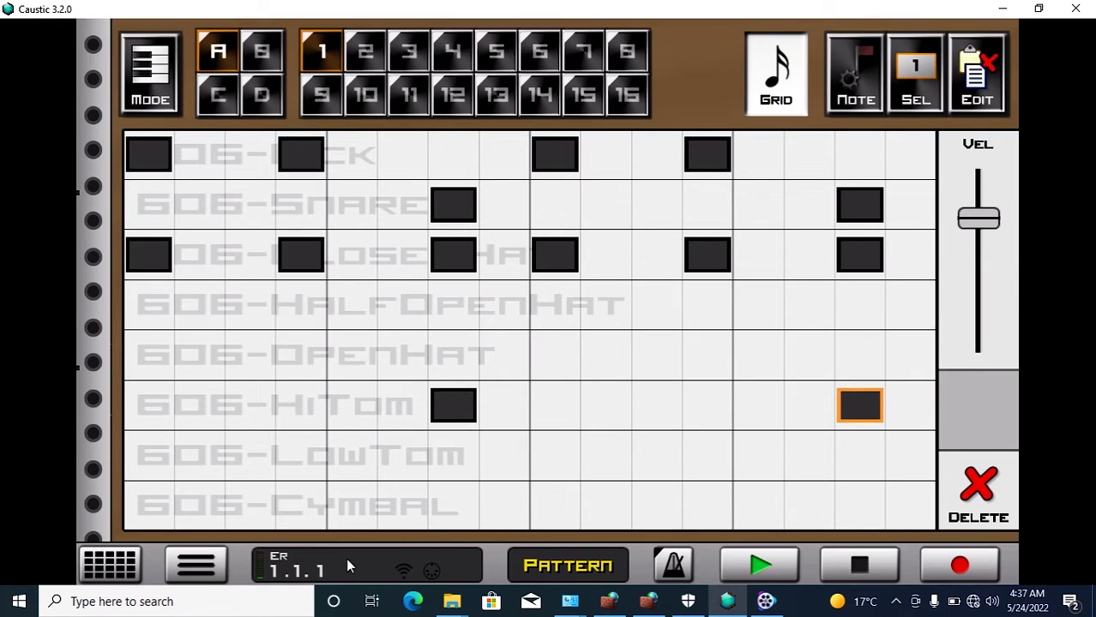
# Load the saved song 'Er' from caustic/songs/
pyautogui.click(208, 565)
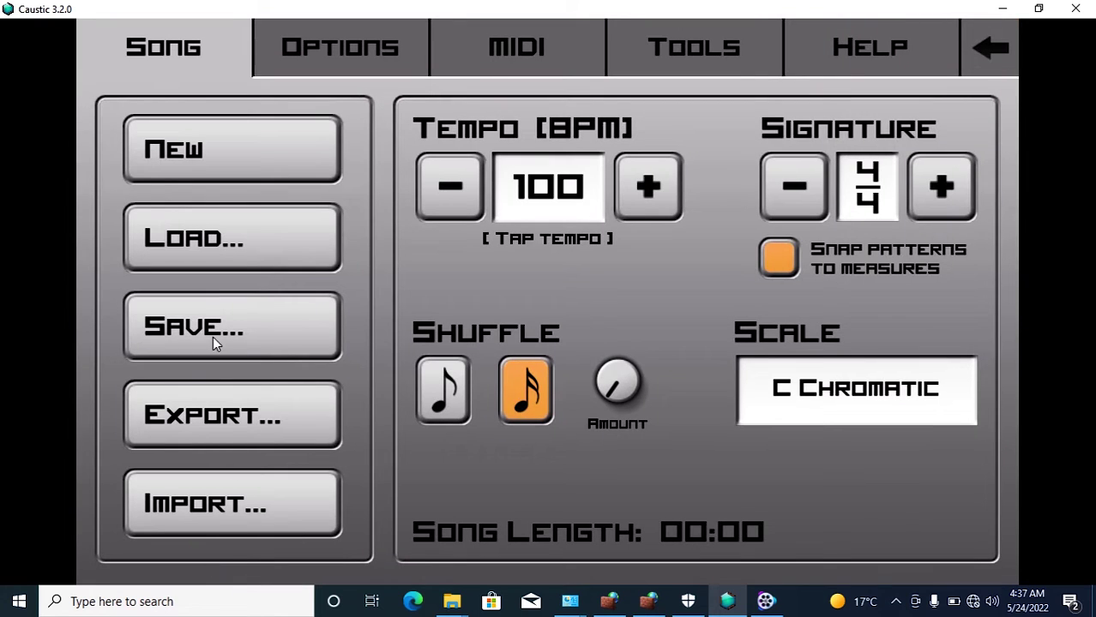
pyautogui.click(258, 242)
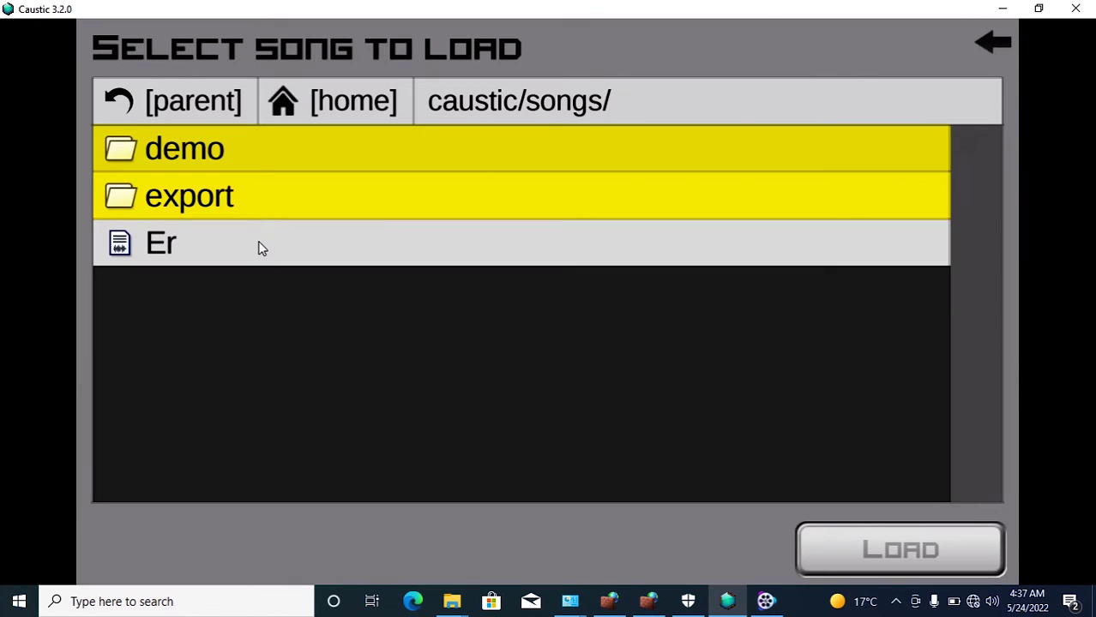
pyautogui.click(299, 250)
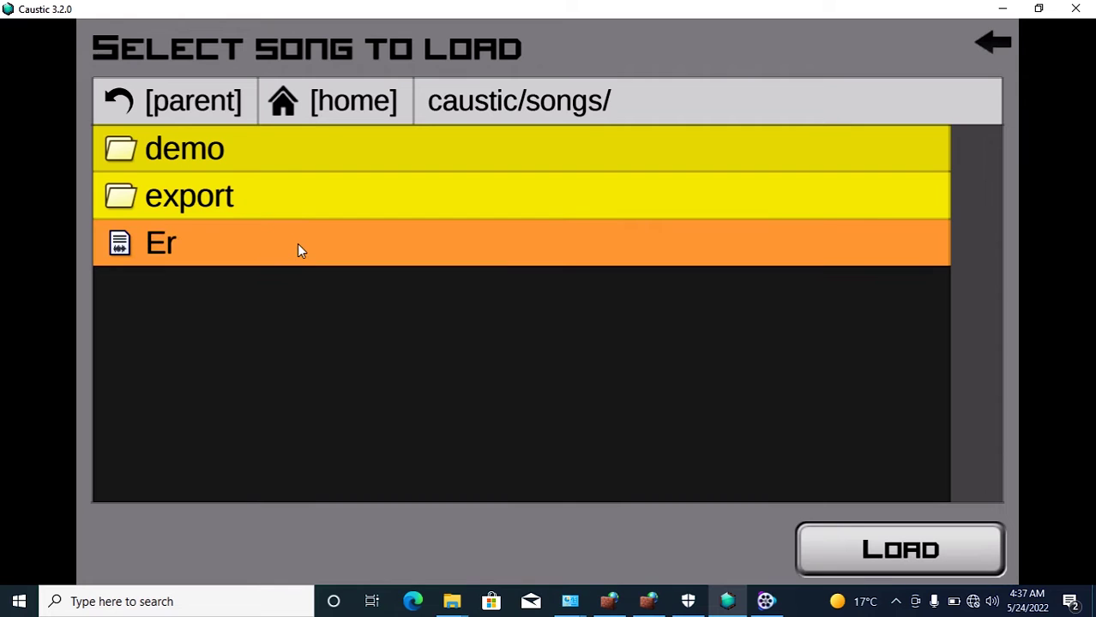
pyautogui.click(915, 566)
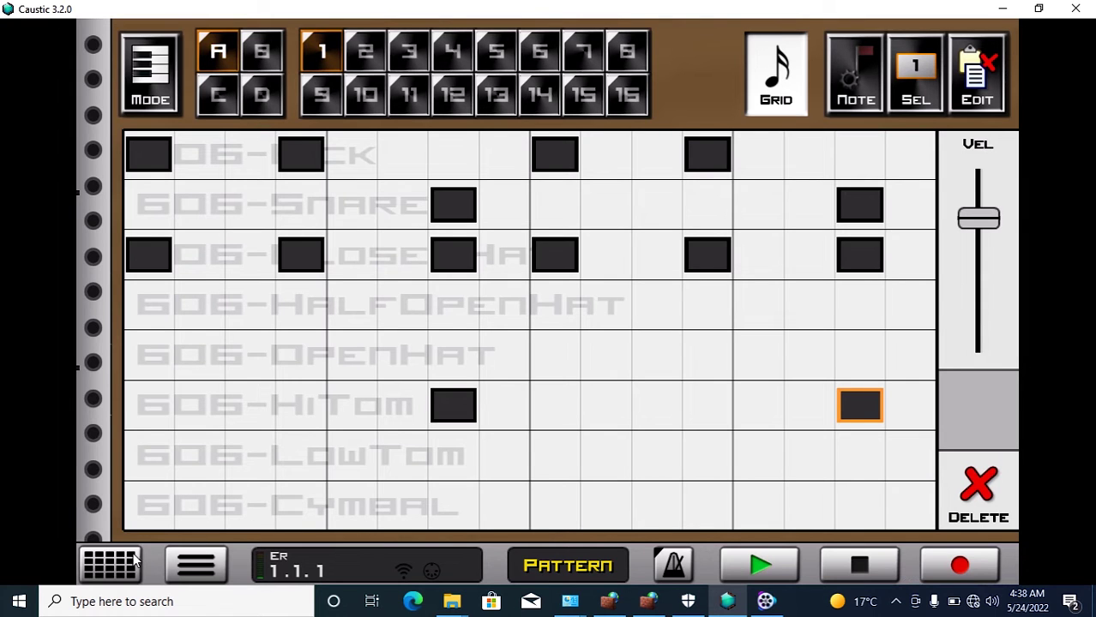
# Go to the Sequencer arrangement view from the machine overview
pyautogui.click(96, 572)
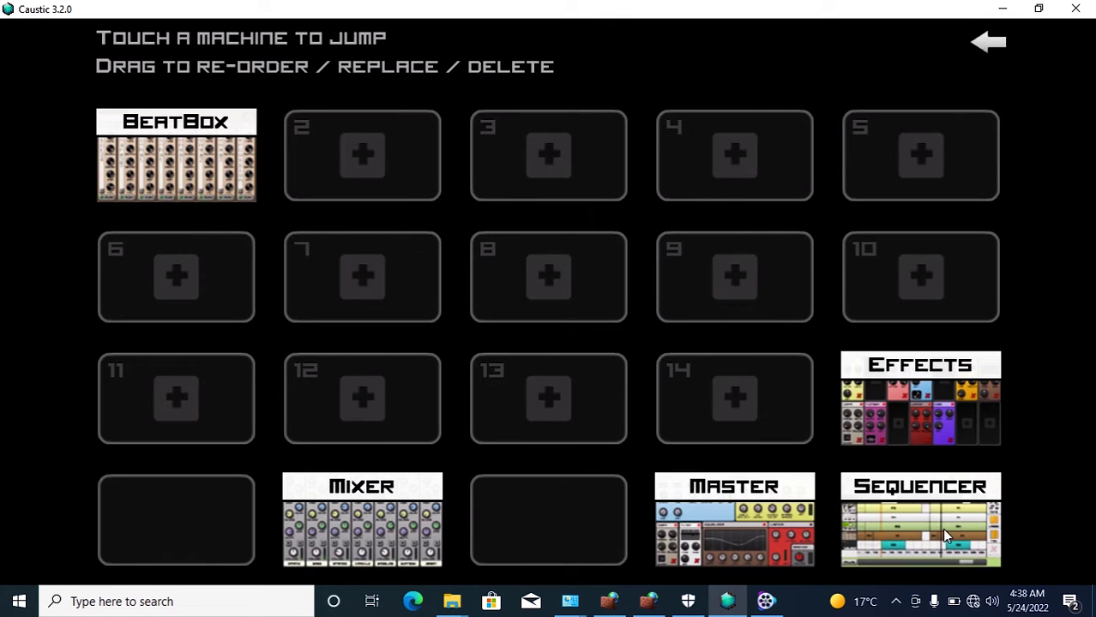
pyautogui.click(941, 528)
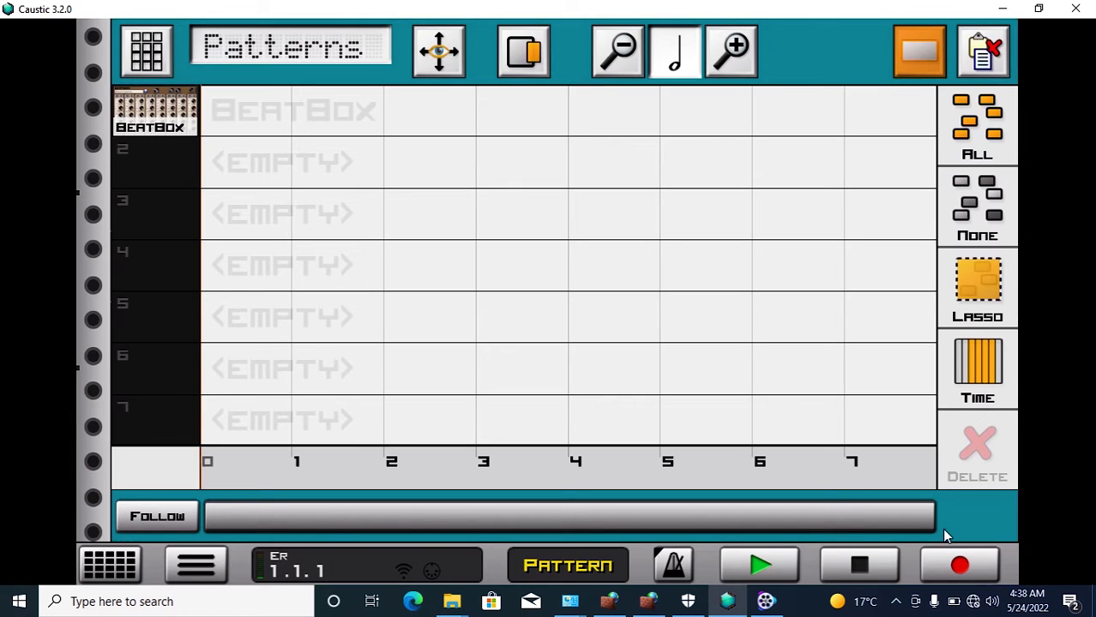
pyautogui.click(133, 567)
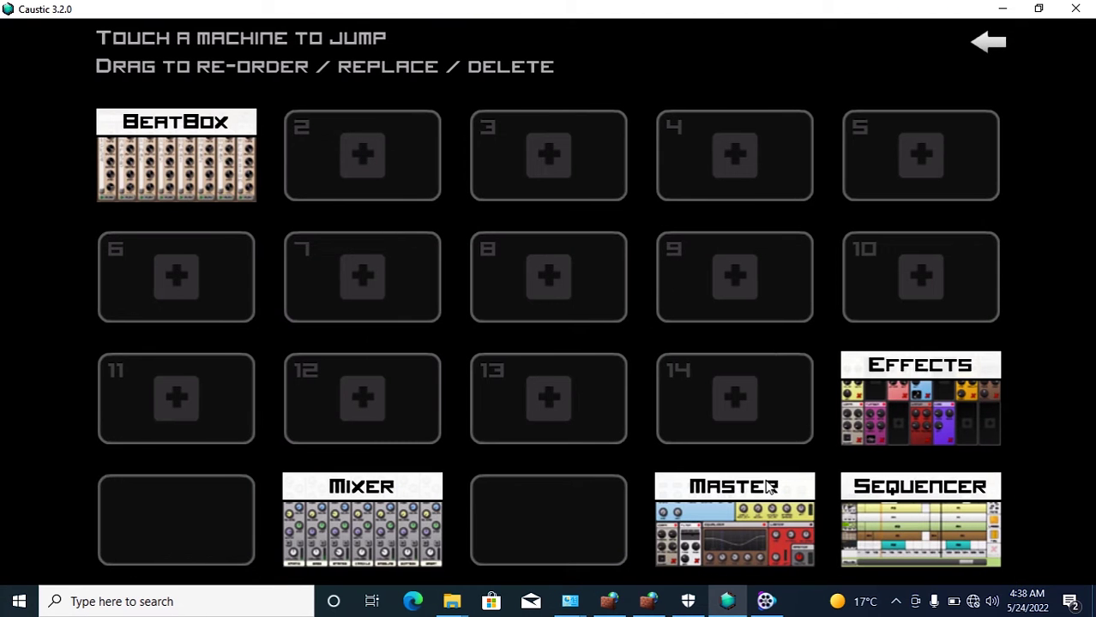
pyautogui.click(895, 533)
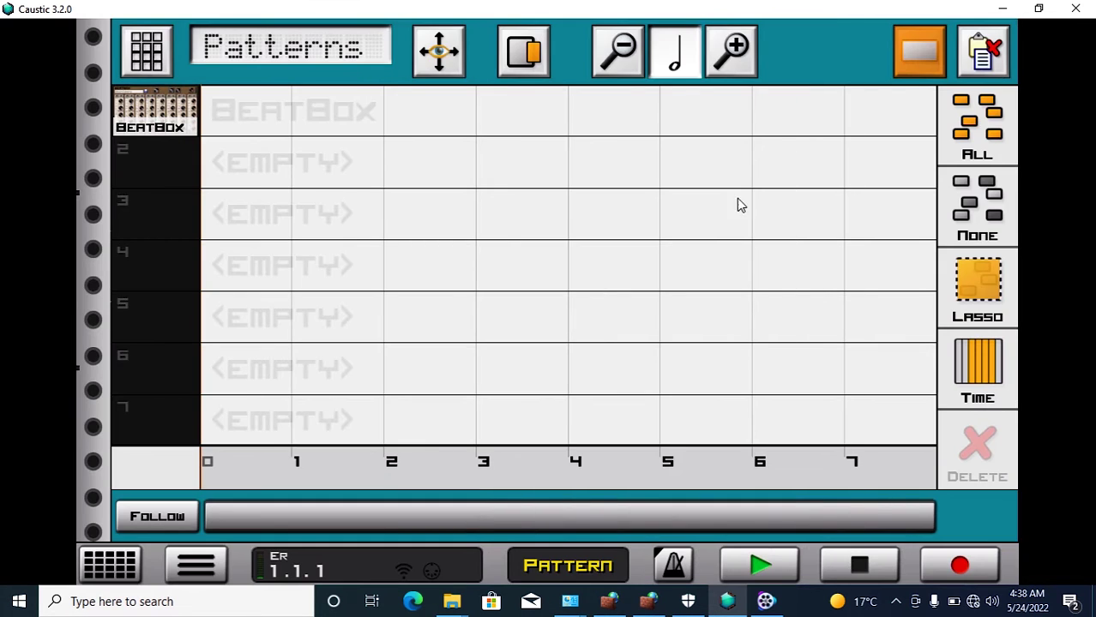
# Place pattern A1 on the BeatBox track and stretch it across 8 bars on a whole-bar grid
pyautogui.click(254, 109)
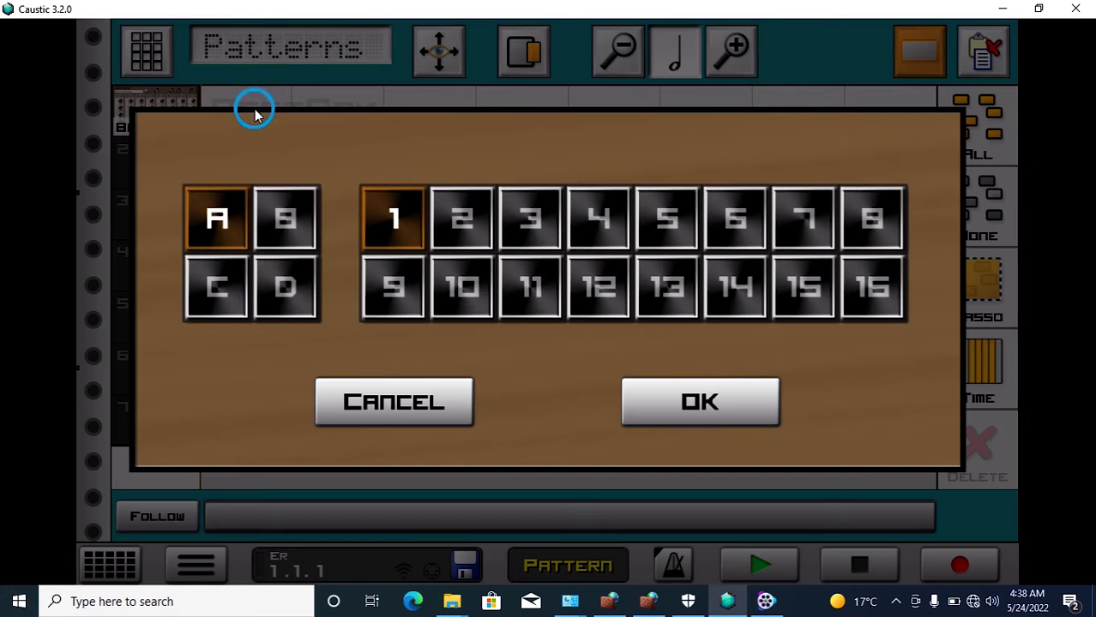
pyautogui.click(682, 391)
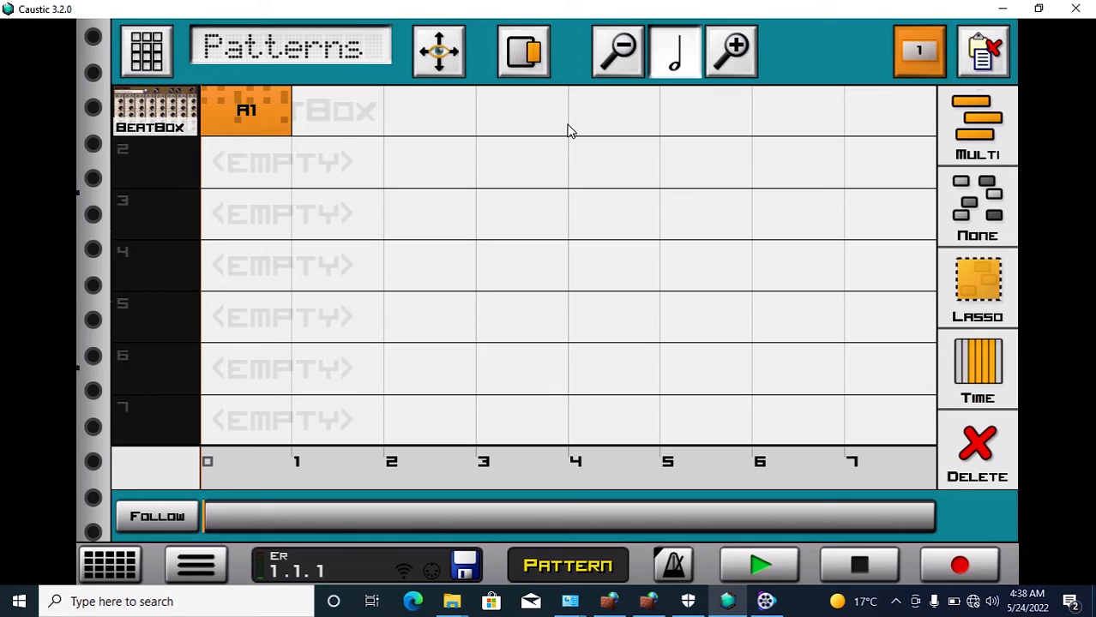
pyautogui.click(519, 57)
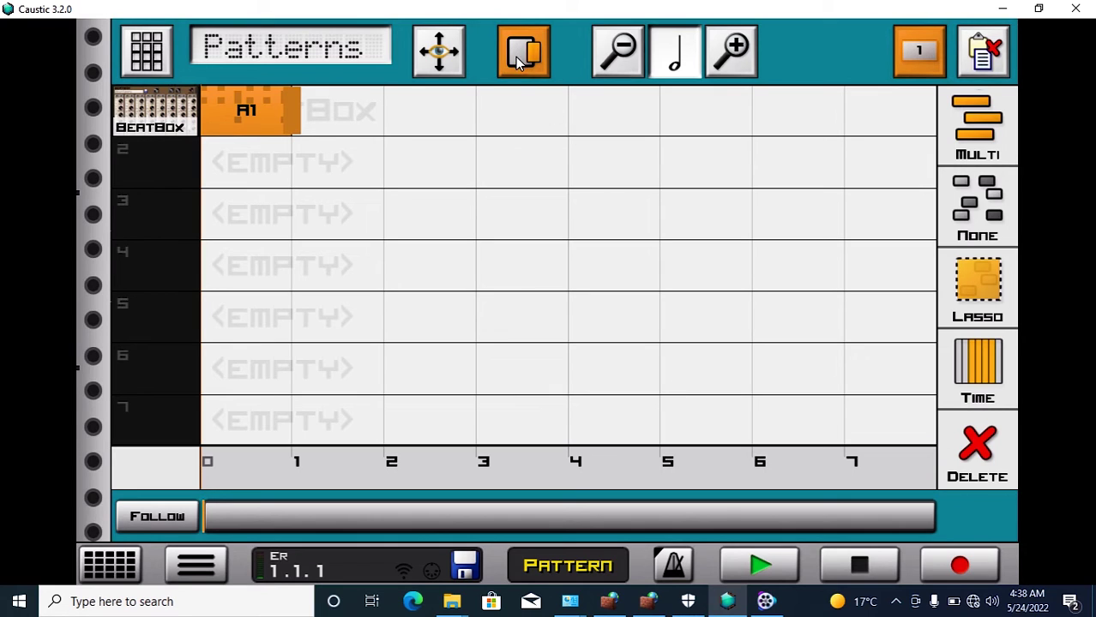
pyautogui.click(661, 53)
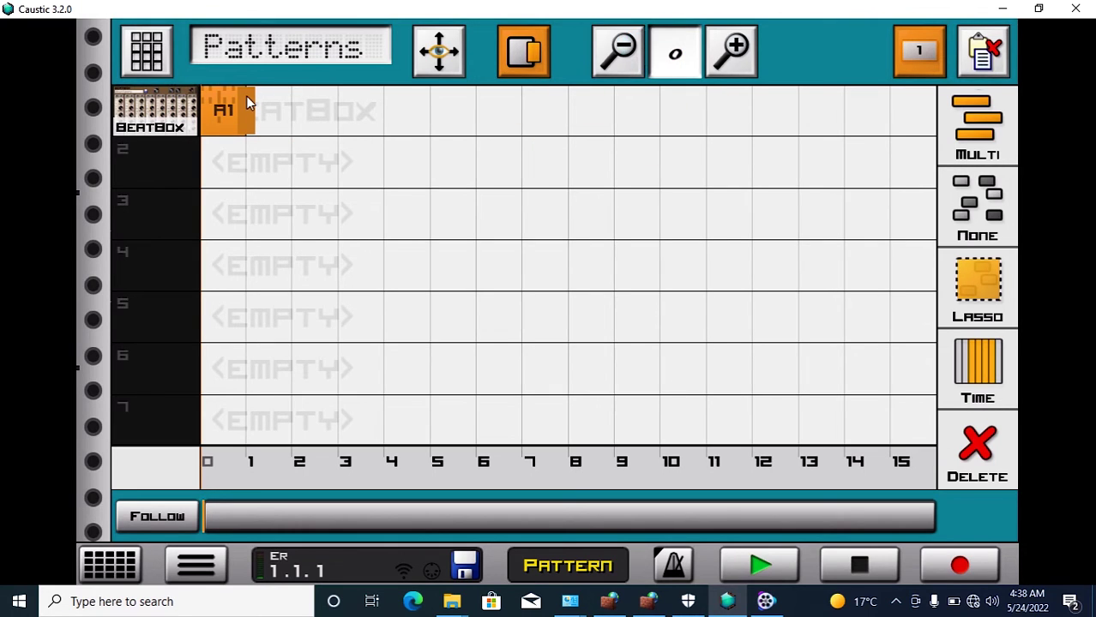
pyautogui.moveTo(246, 96); pyautogui.dragTo(551, 93)
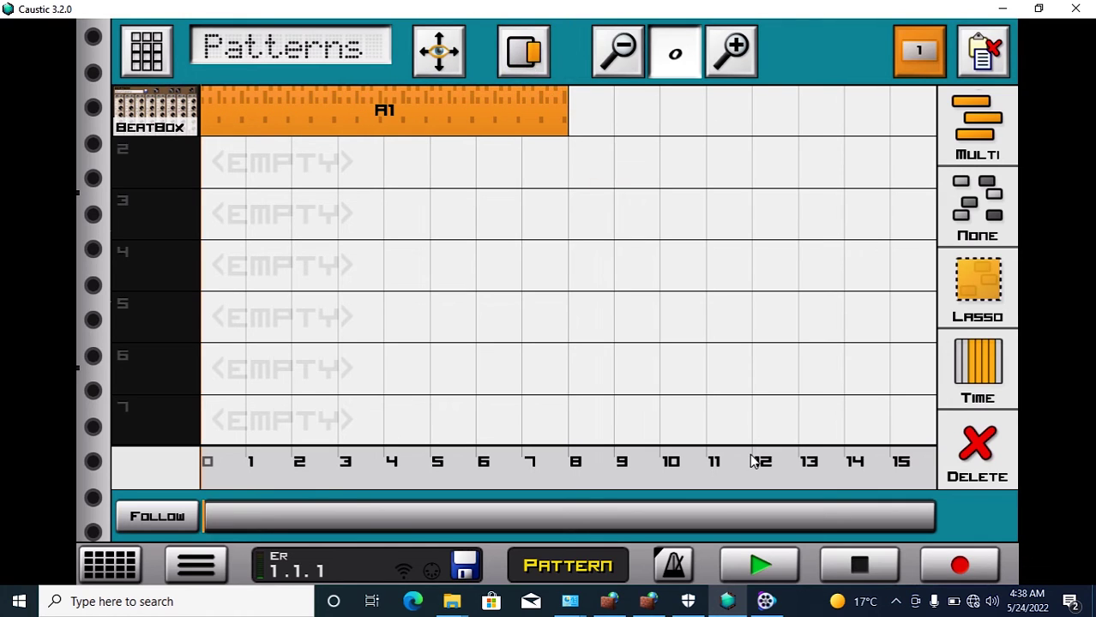
# Switch playback to Song mode and play part of the A1 arrangement before stopping
pyautogui.click(583, 564)
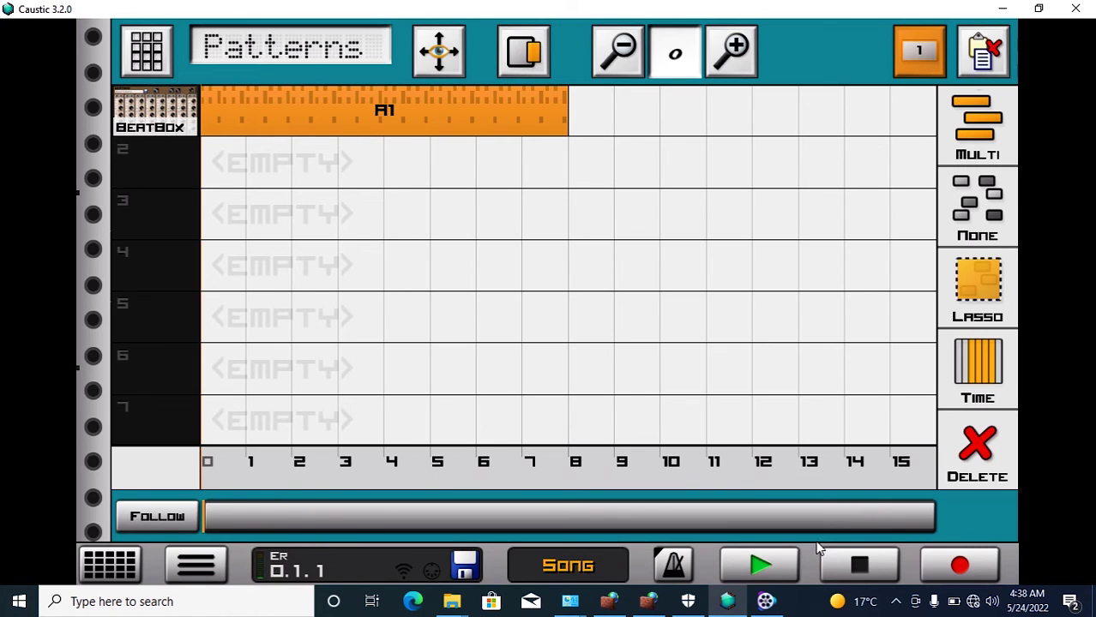
pyautogui.click(766, 565)
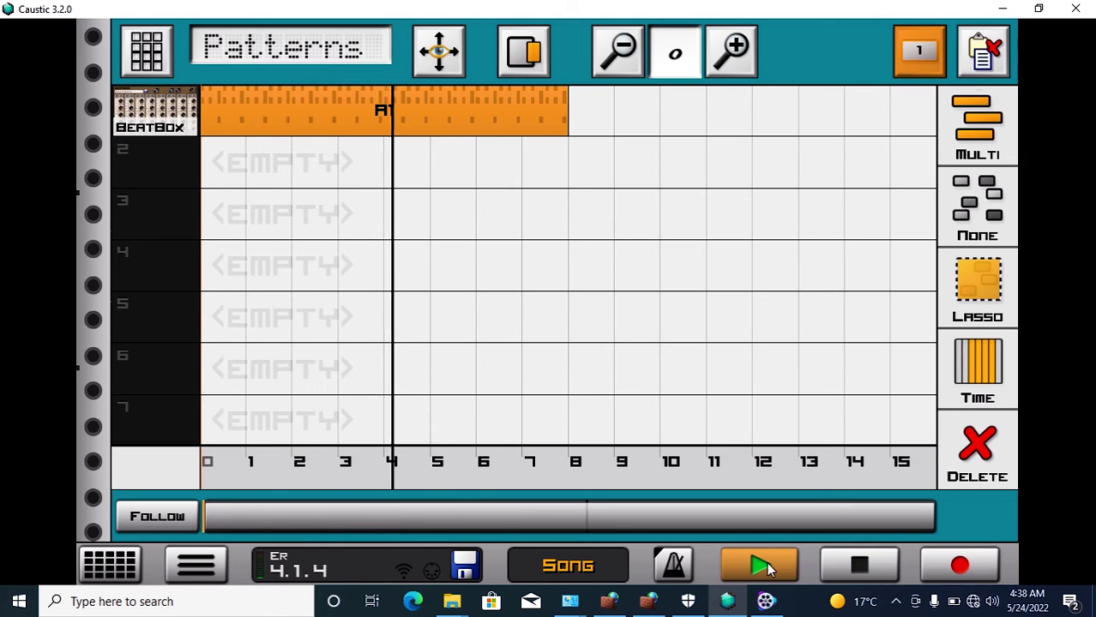
pyautogui.click(860, 563)
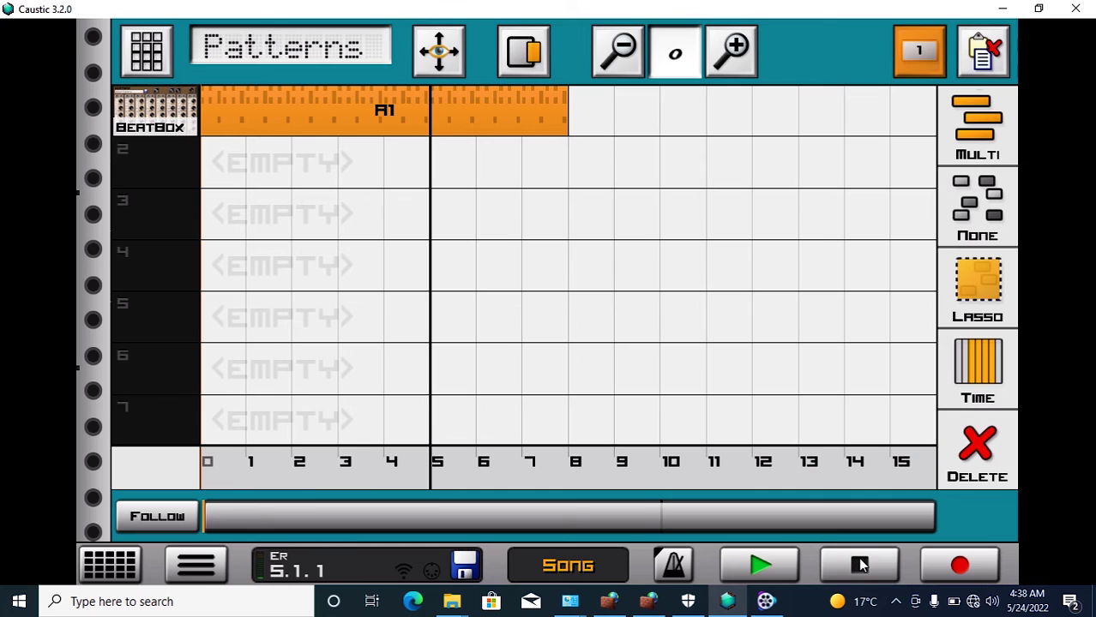
# Export the whole song to caustic/songs/export/Er.wav and go back to the Sequencer
pyautogui.click(214, 561)
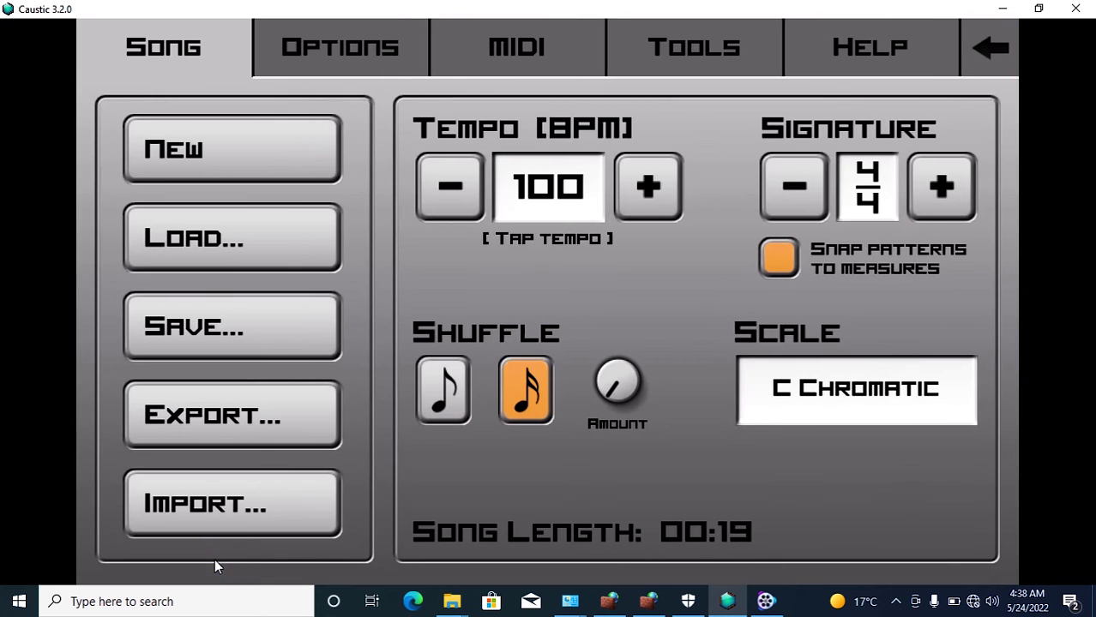
pyautogui.click(285, 421)
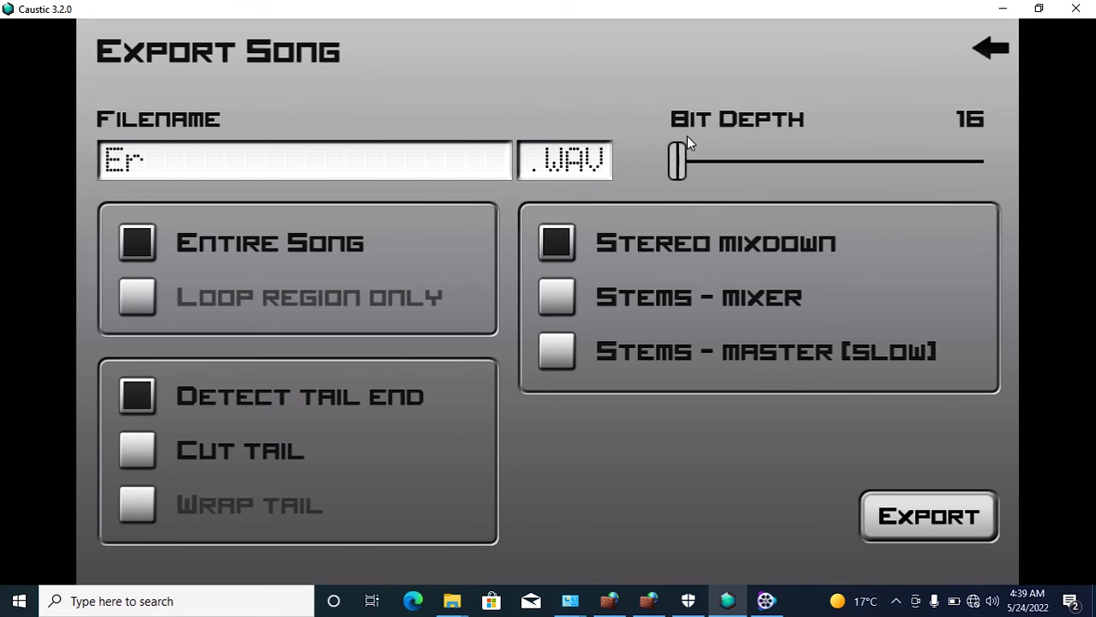
pyautogui.click(945, 530)
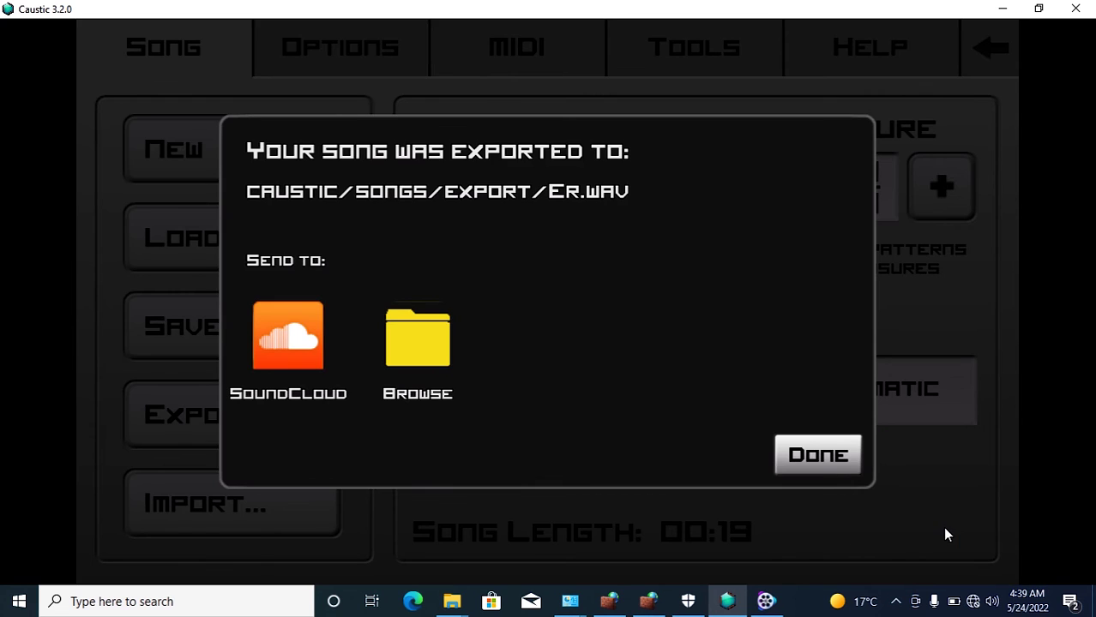
pyautogui.click(816, 468)
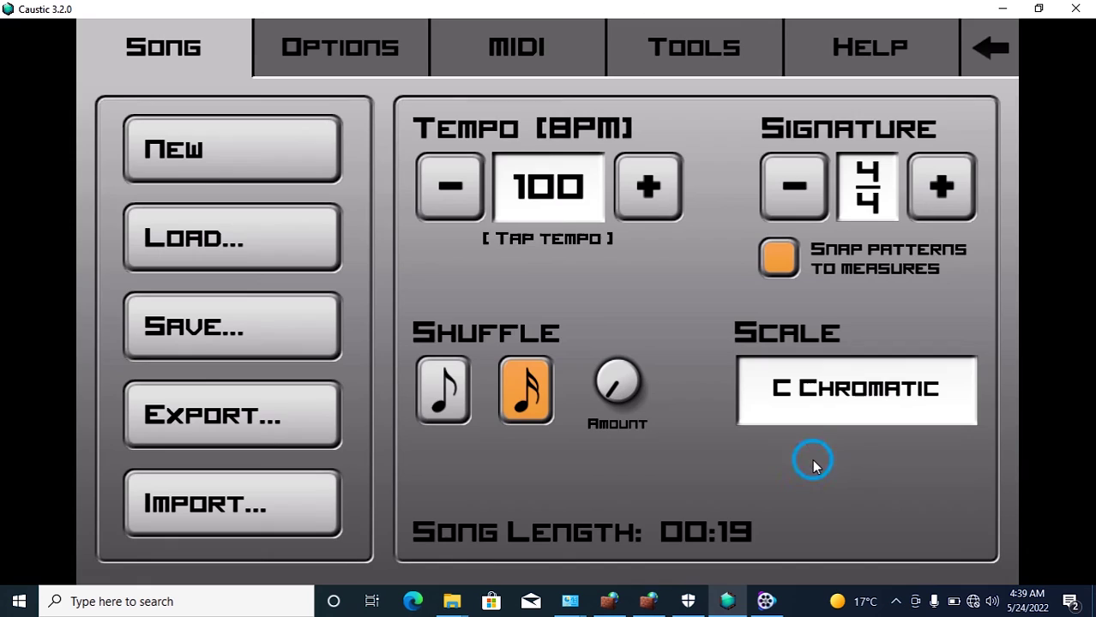
pyautogui.click(992, 53)
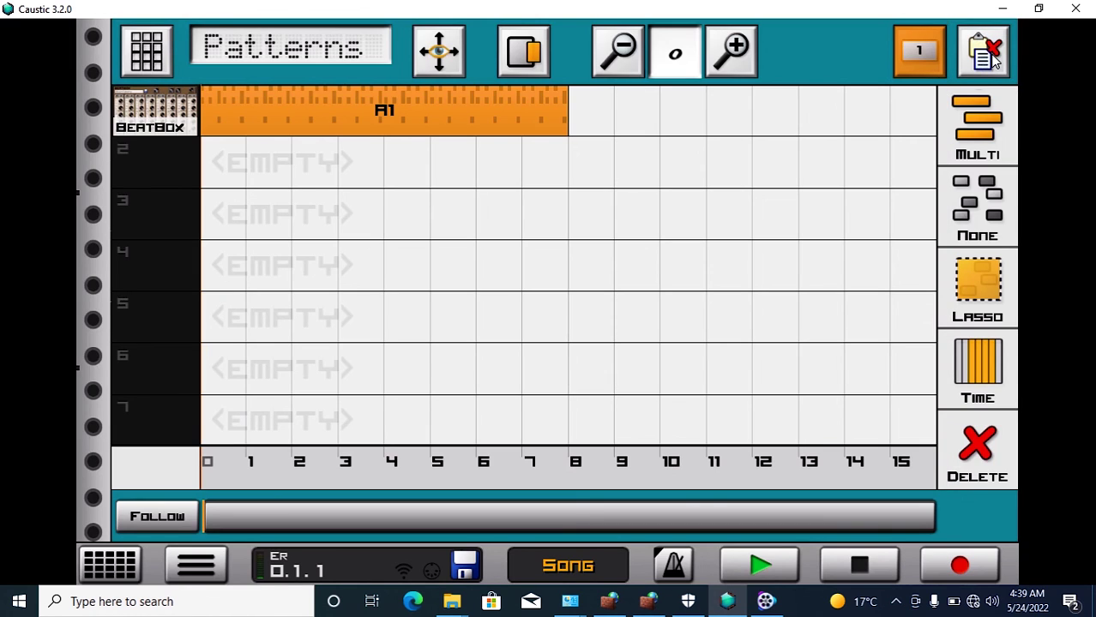